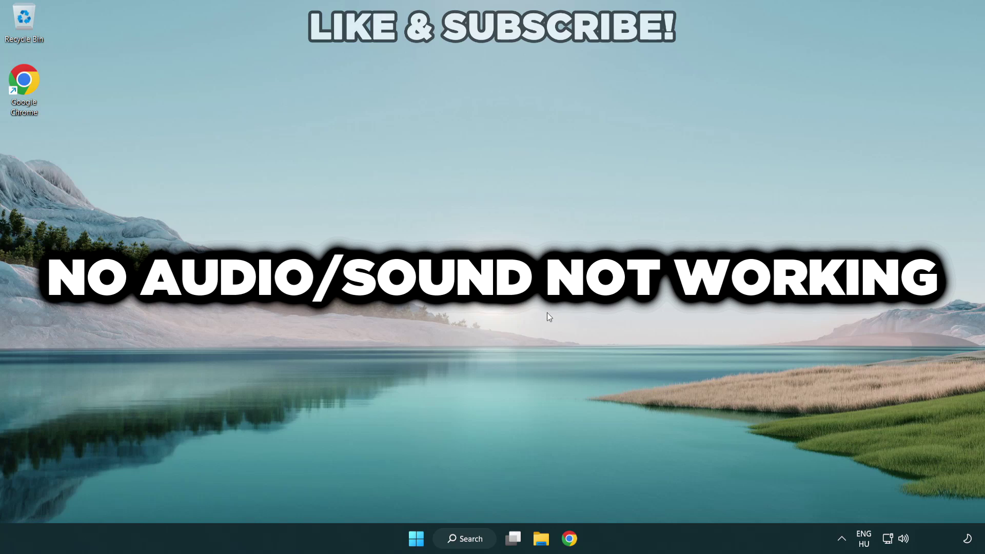
# Step: Switch audio output from CABLE Input to Speakers (High Definition Audio Device) in Quick Settings
pyautogui.click(904, 539)
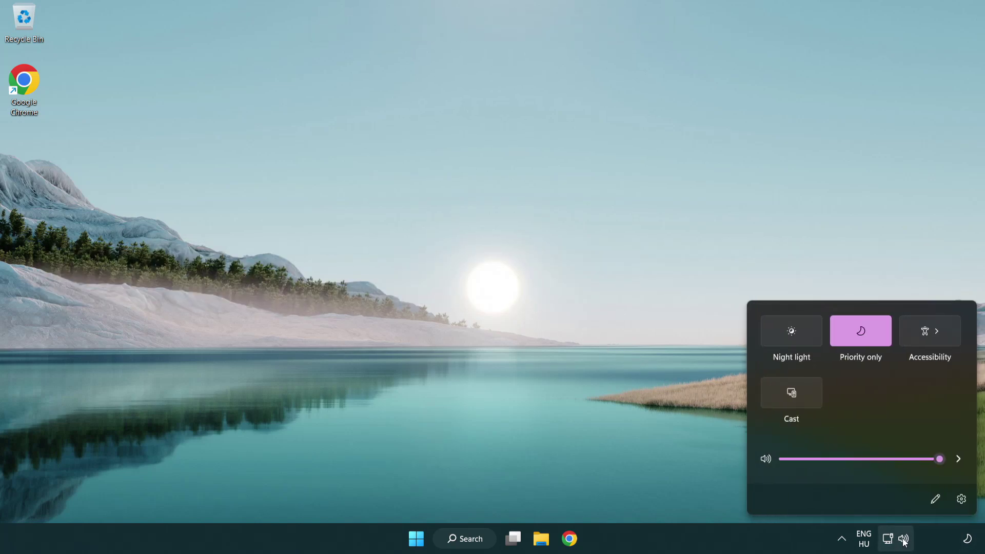
pyautogui.click(958, 460)
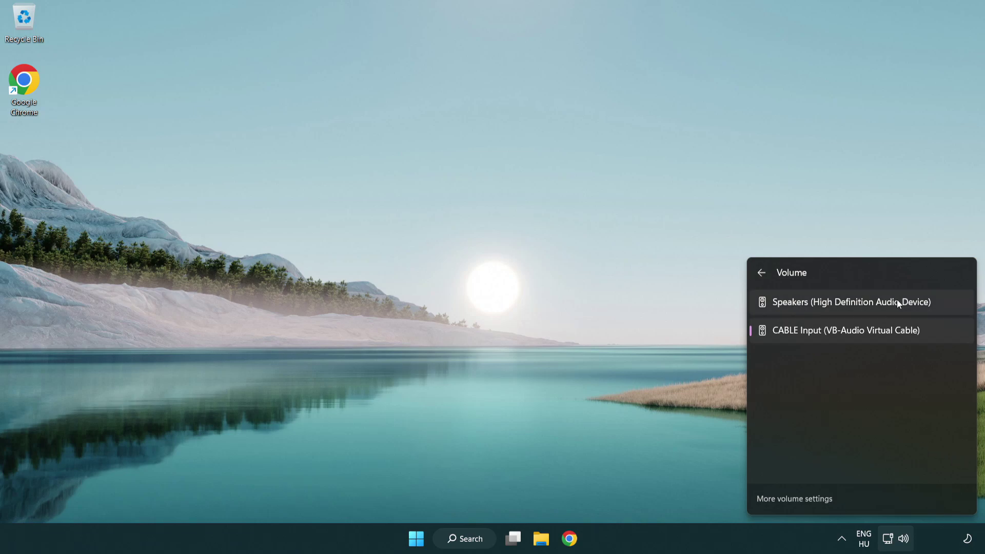
pyautogui.click(947, 309)
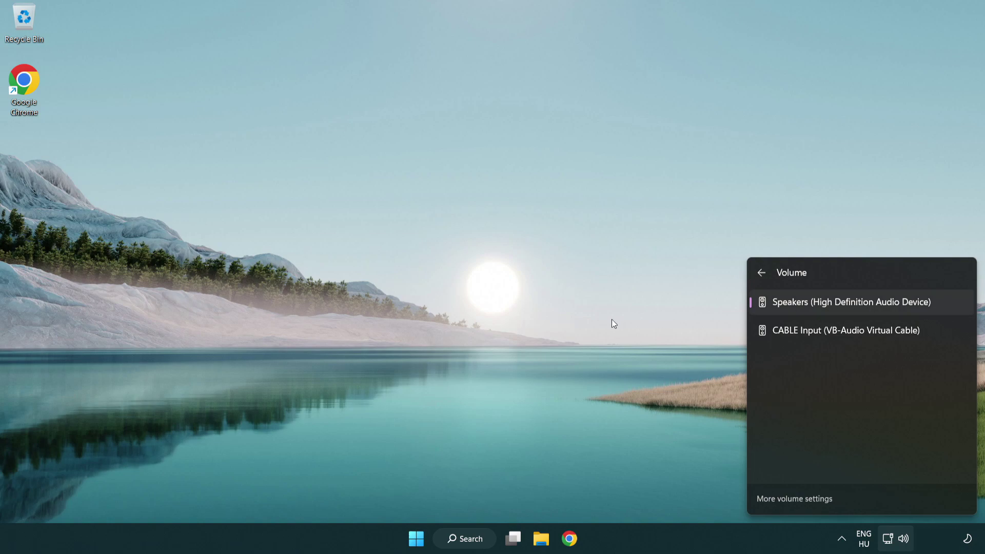
pyautogui.click(517, 292)
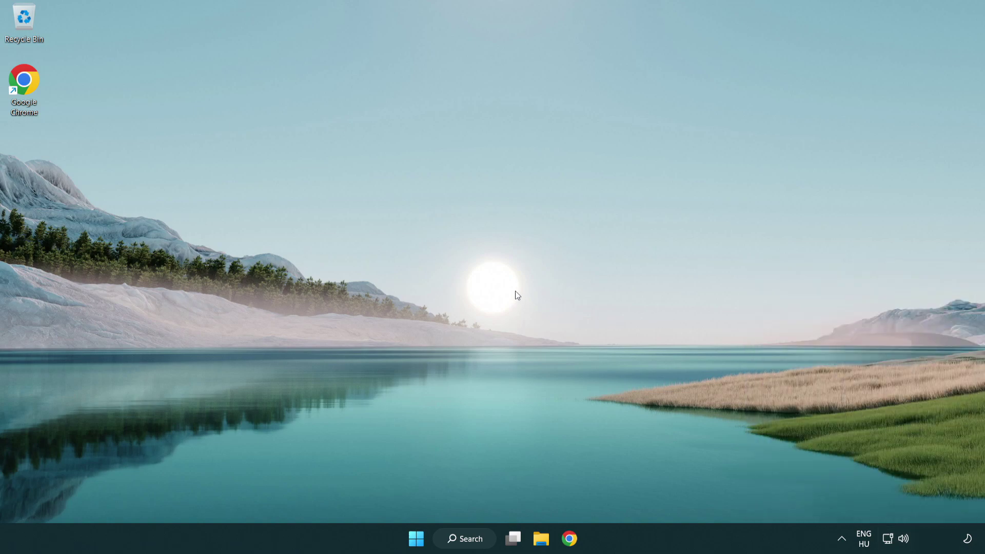
# Step: Reset sound devices and app volumes to recommended defaults in the volume mixer, then close Settings
pyautogui.rightClick(904, 538)
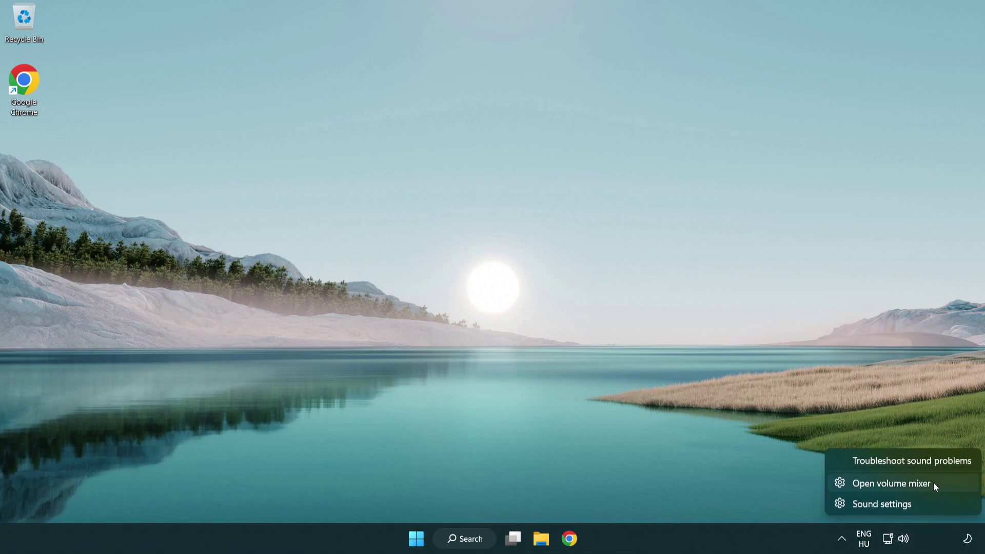
pyautogui.click(950, 483)
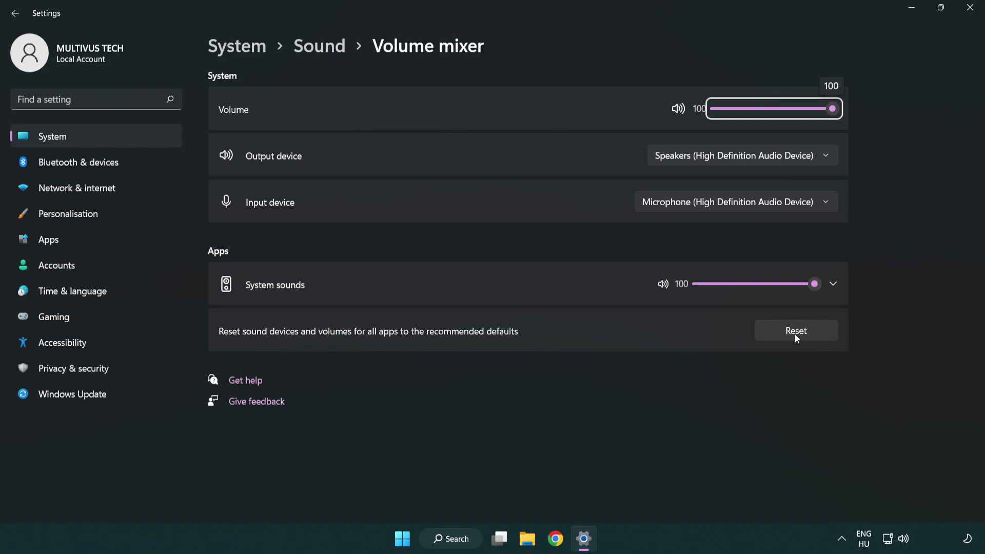
pyautogui.click(824, 334)
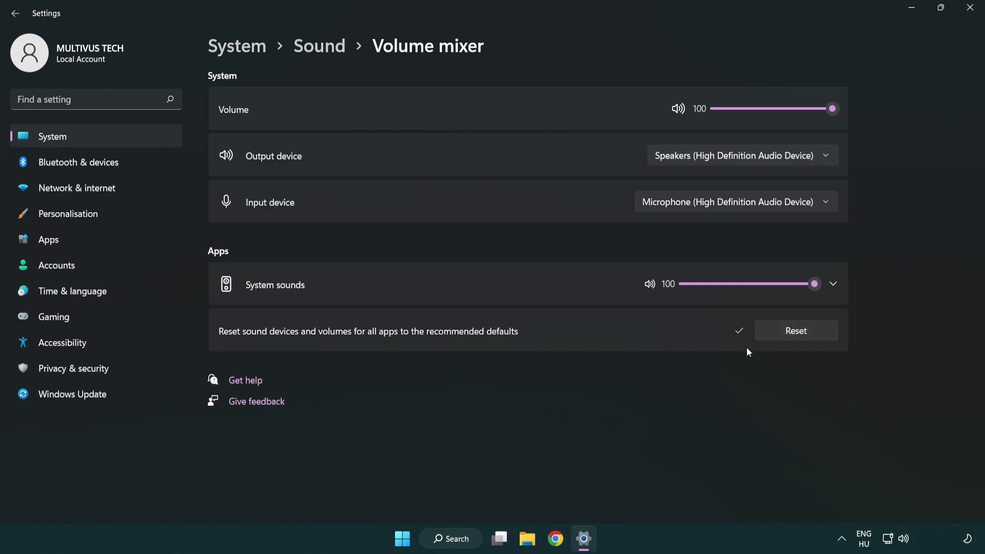
pyautogui.click(973, 10)
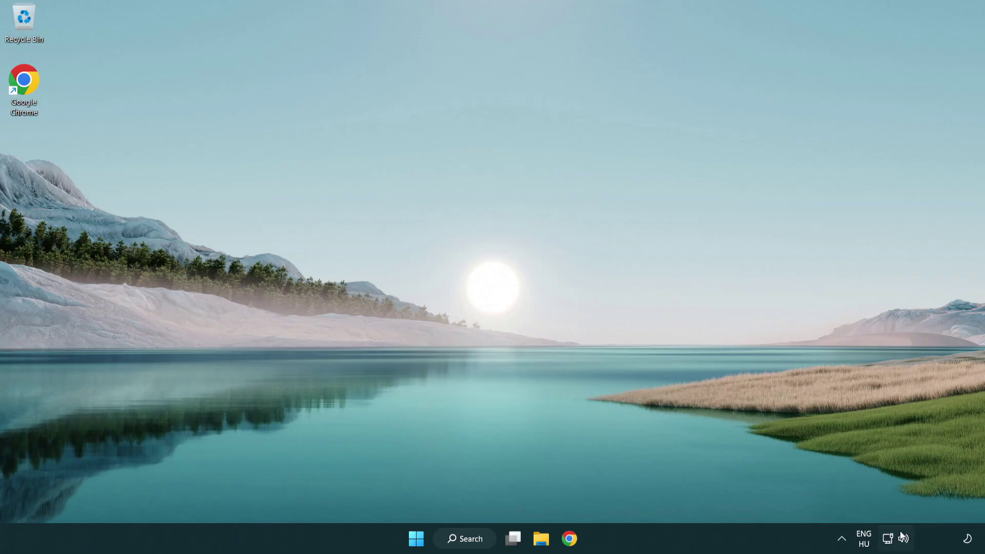
# Step: Open Sound settings, set Speakers output volume to 100, and scroll down to Advanced
pyautogui.rightClick(904, 539)
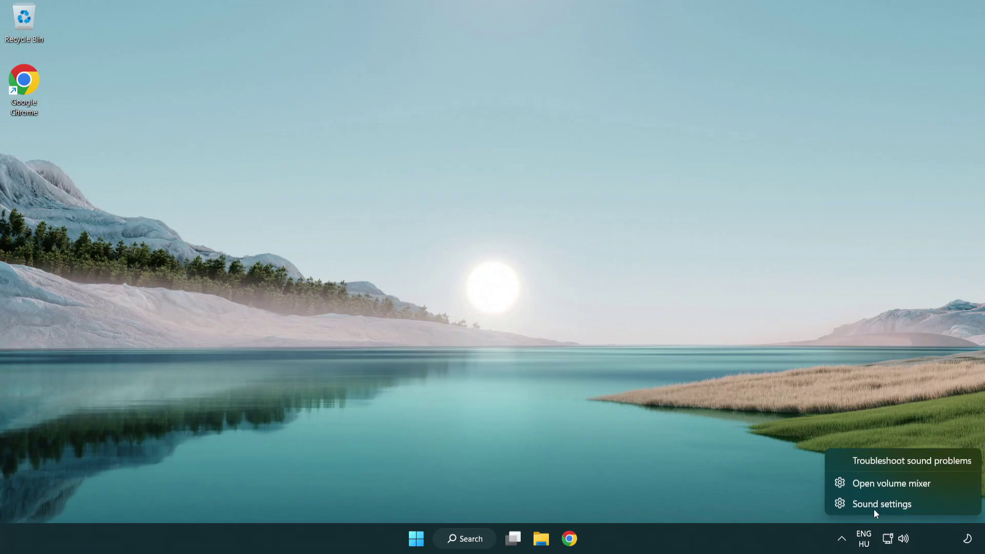
pyautogui.click(943, 508)
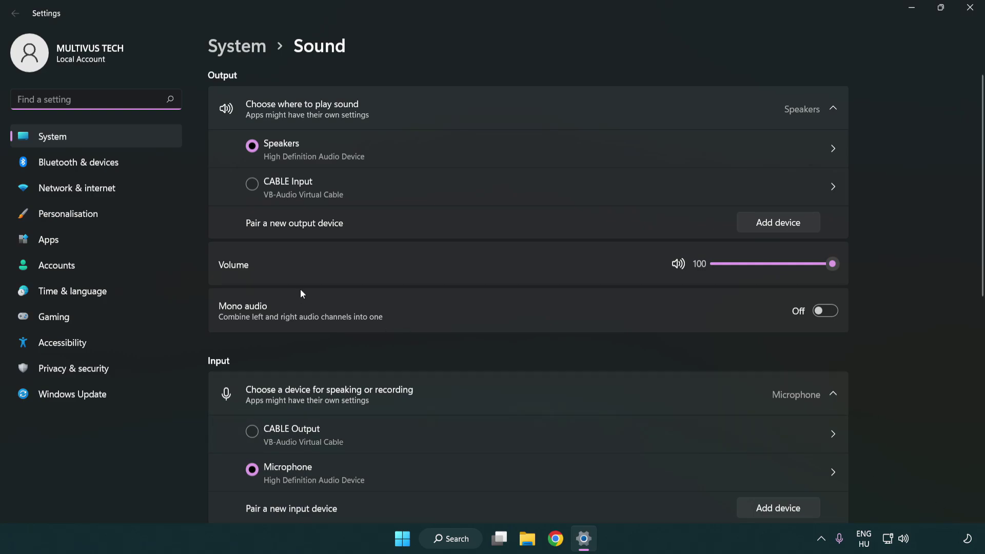
pyautogui.moveTo(793, 264); pyautogui.dragTo(879, 262)
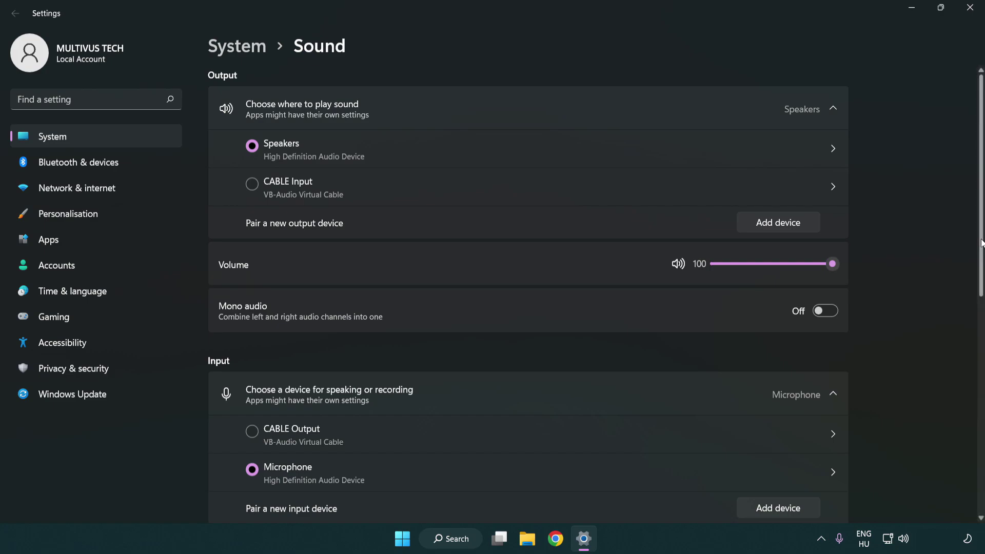
pyautogui.scroll(-7, 981, 244)
pyautogui.scroll(-2, 574, 334)
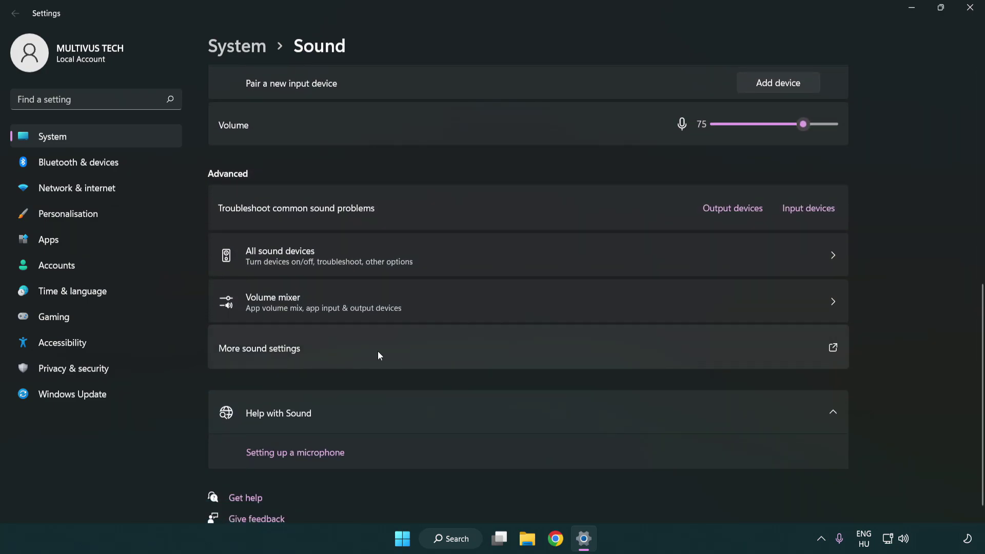
# Step: Disable the CABLE Input playback device in the classic Sound dialog, leaving Speakers as default
pyautogui.click(378, 351)
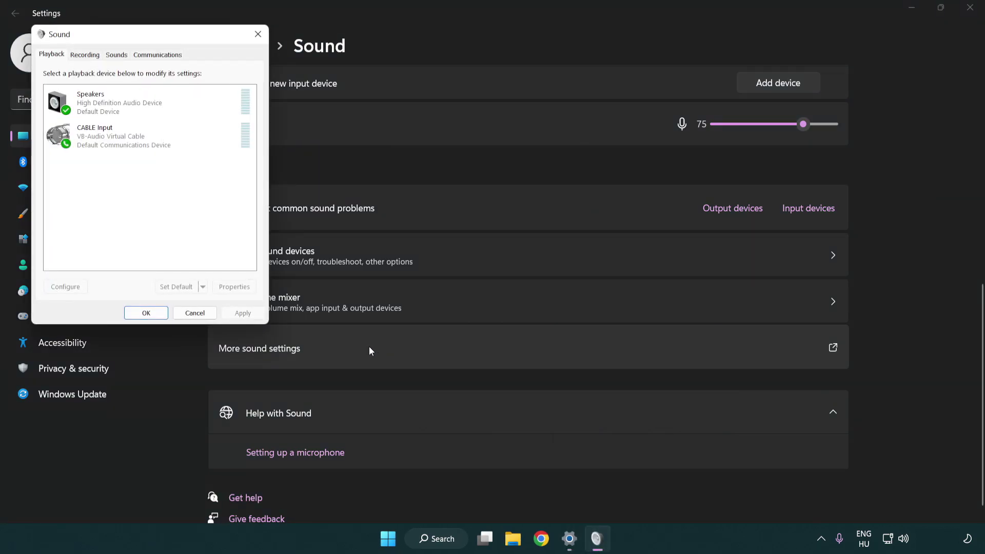
pyautogui.moveTo(174, 35); pyautogui.dragTo(506, 128)
pyautogui.click(472, 236)
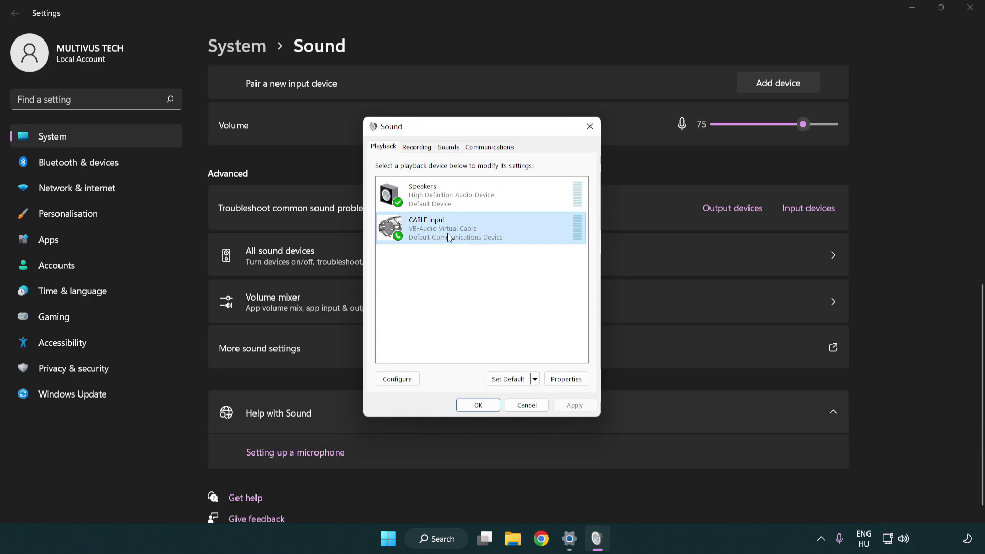
pyautogui.rightClick(448, 235)
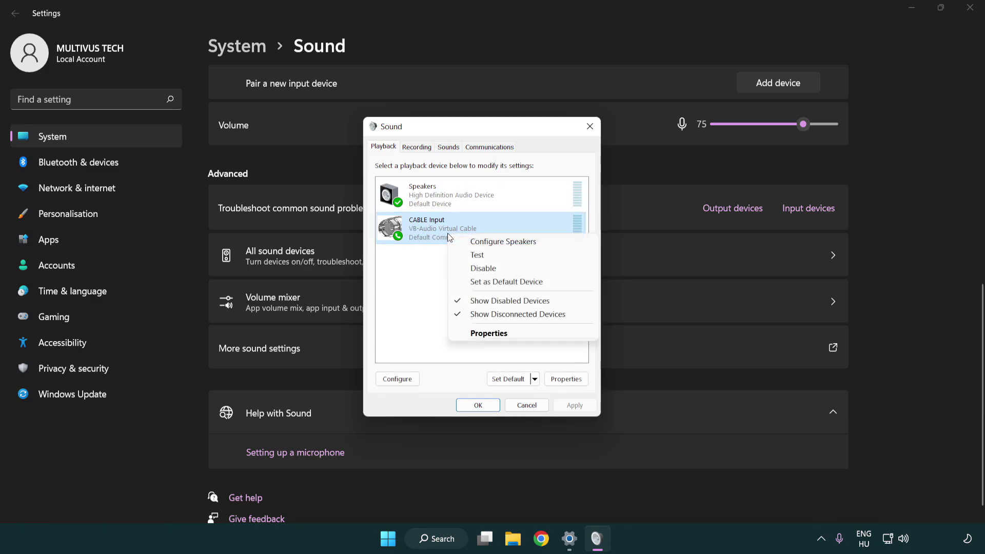
pyautogui.click(510, 268)
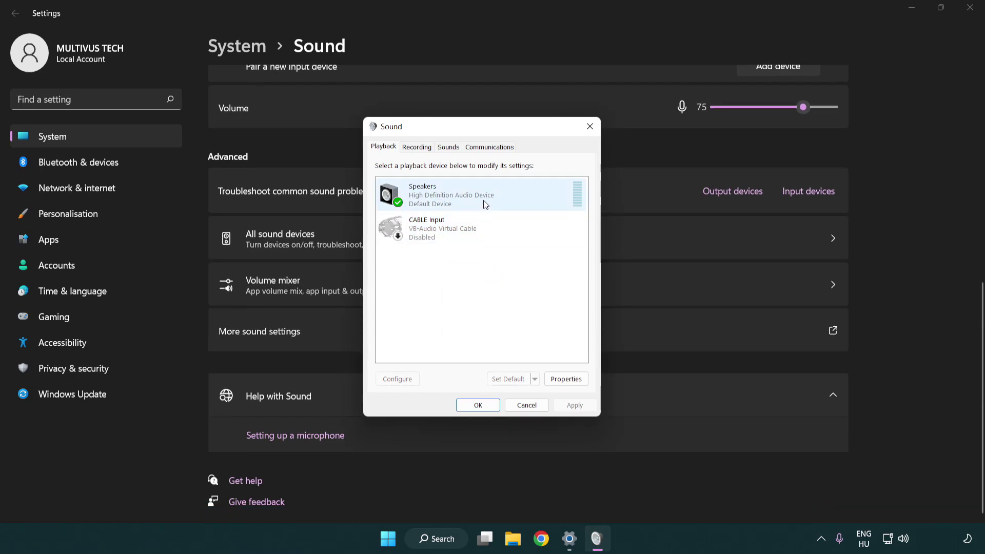
pyautogui.rightClick(501, 196)
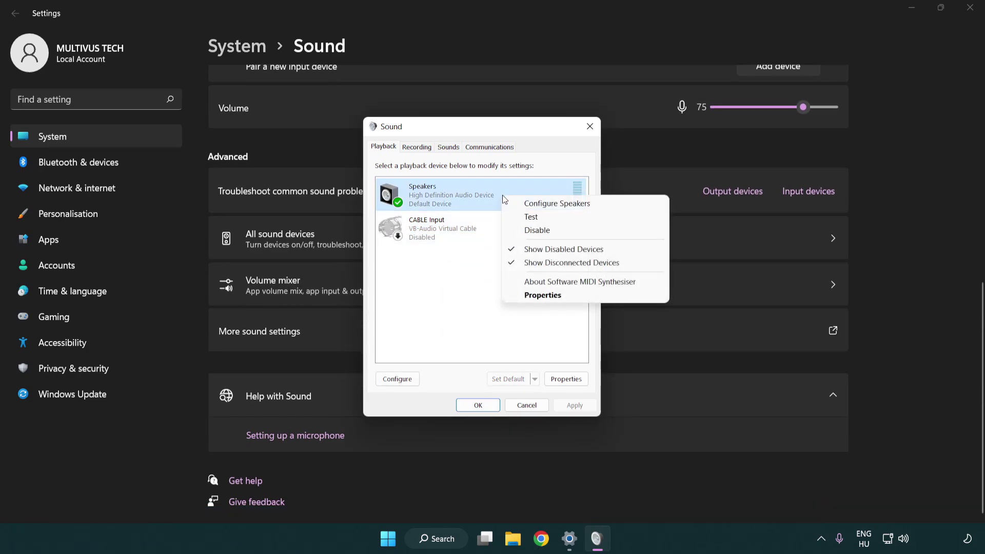
# Step: Configure Speakers as 7.1 Surround with full-range front and surround speakers
pyautogui.click(542, 205)
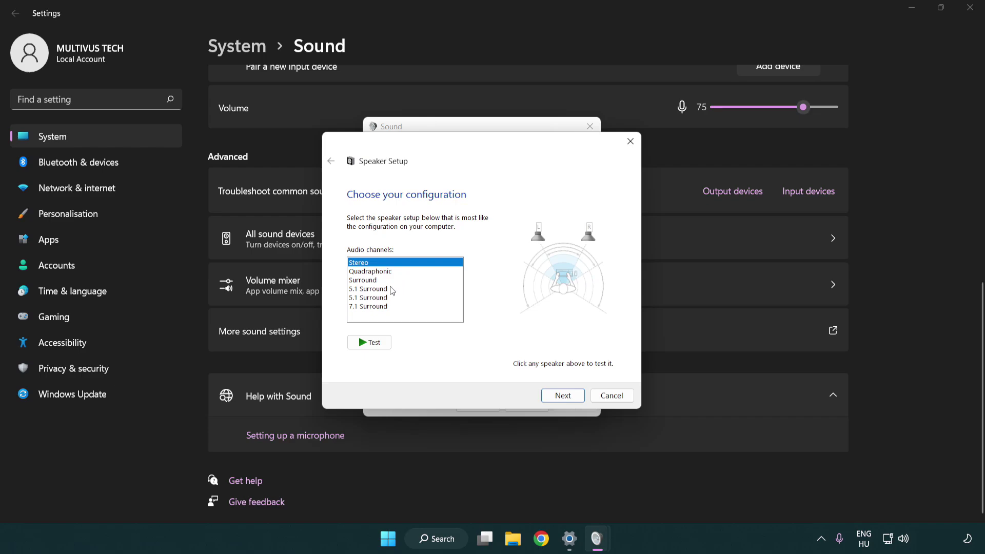
pyautogui.click(392, 288)
pyautogui.click(393, 306)
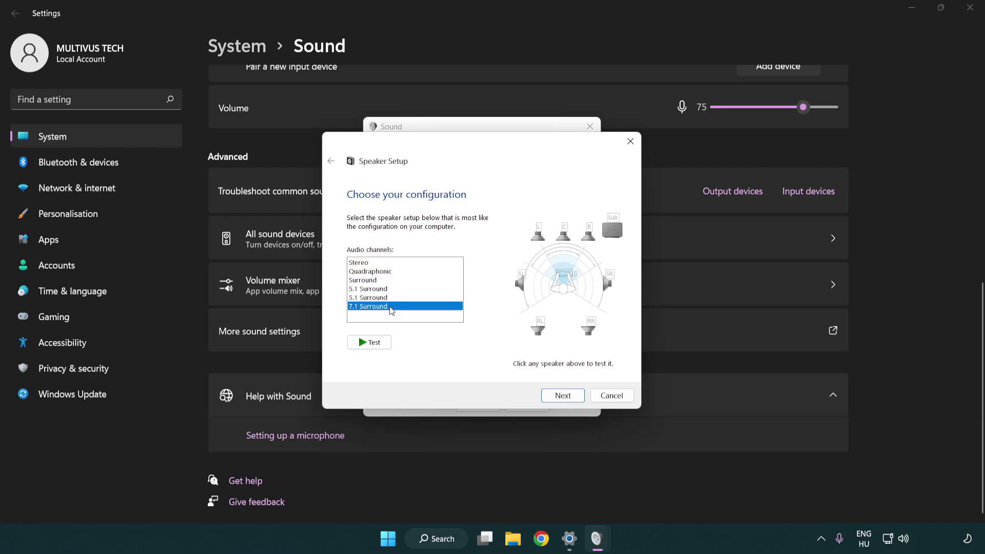
pyautogui.click(562, 396)
pyautogui.click(560, 396)
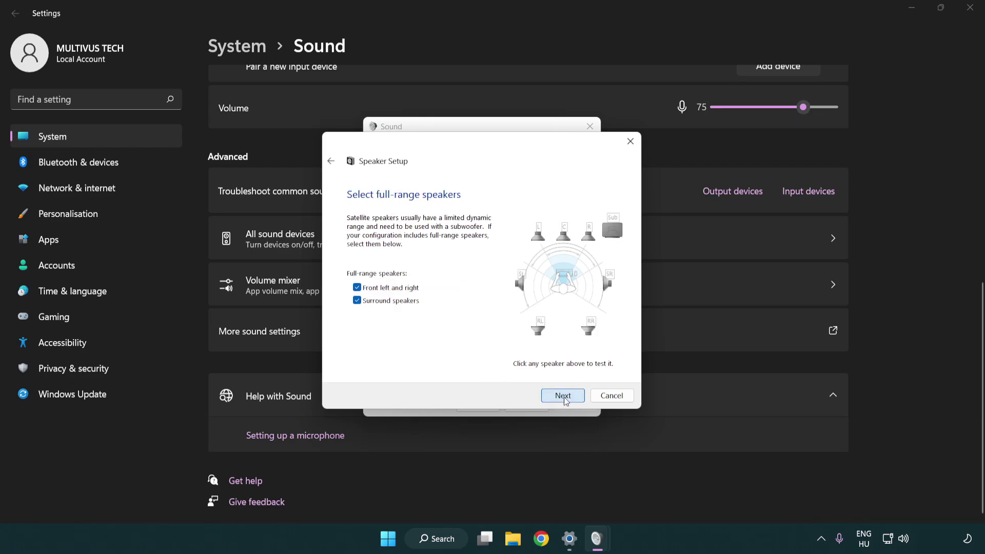
pyautogui.click(562, 396)
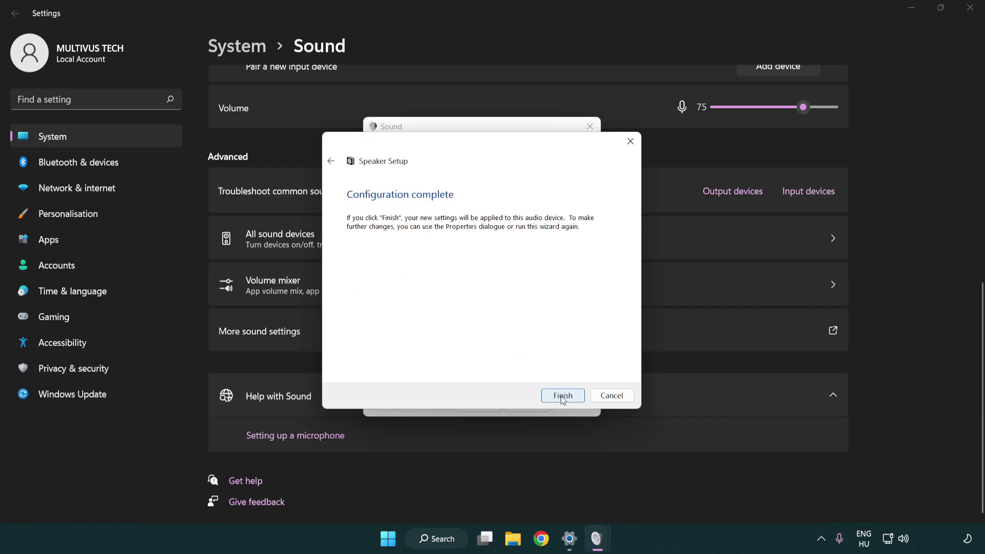
pyautogui.click(564, 397)
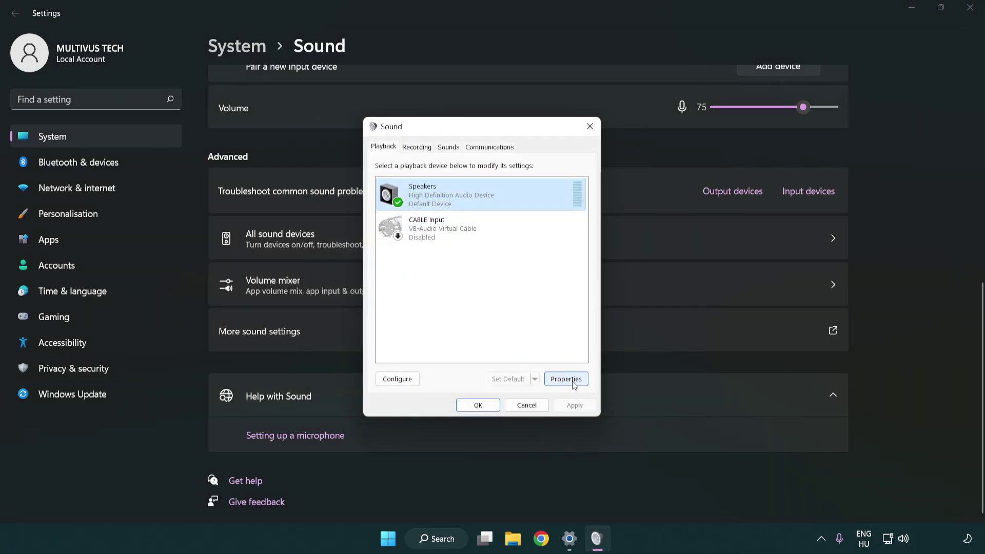
# Step: Turn off all audio enhancements in the Speakers properties
pyautogui.click(573, 385)
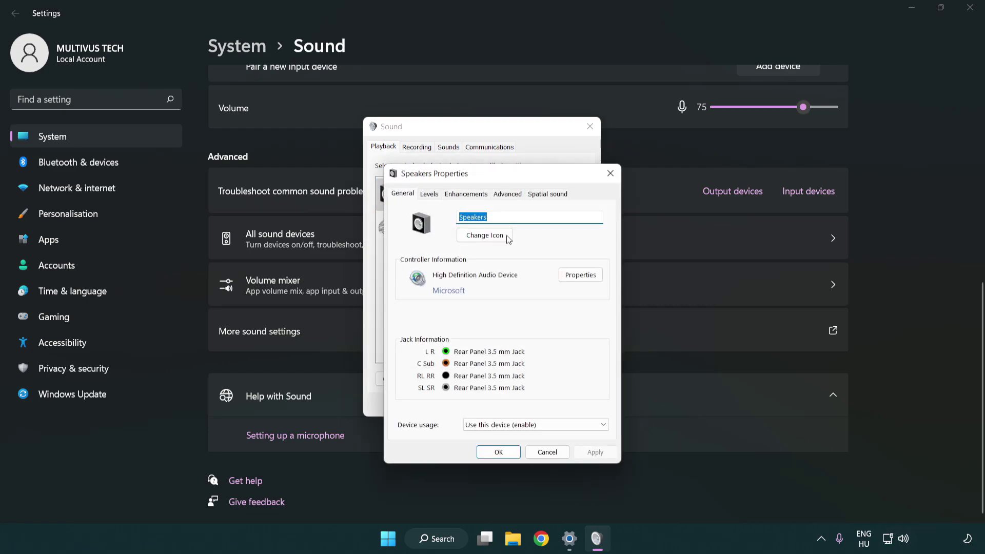
pyautogui.moveTo(497, 176); pyautogui.dragTo(479, 135)
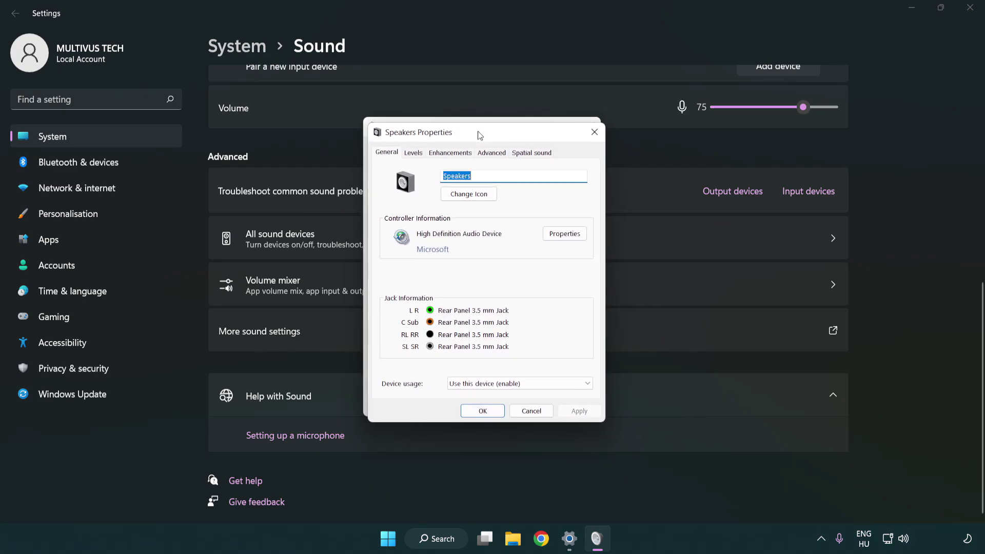
pyautogui.click(455, 152)
pyautogui.click(388, 206)
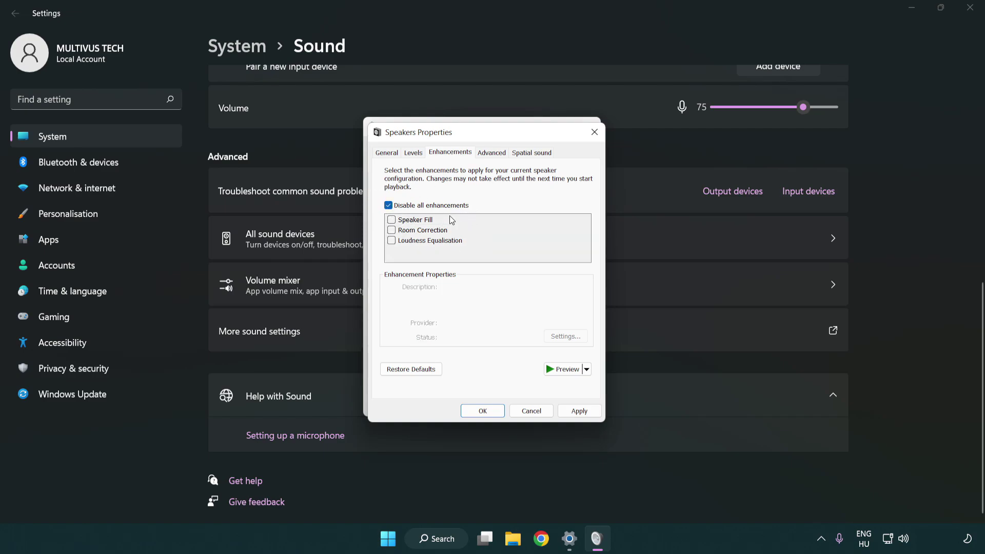
# Step: Set the Speakers default format to 16 bit, 48000 Hz (DVD Quality), apply, and close both dialogs
pyautogui.click(494, 153)
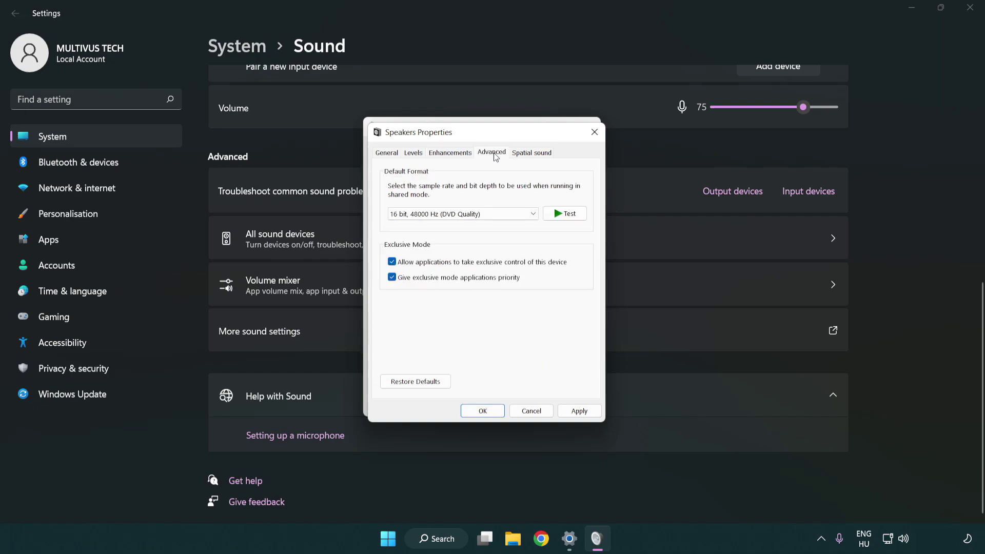
pyautogui.click(436, 214)
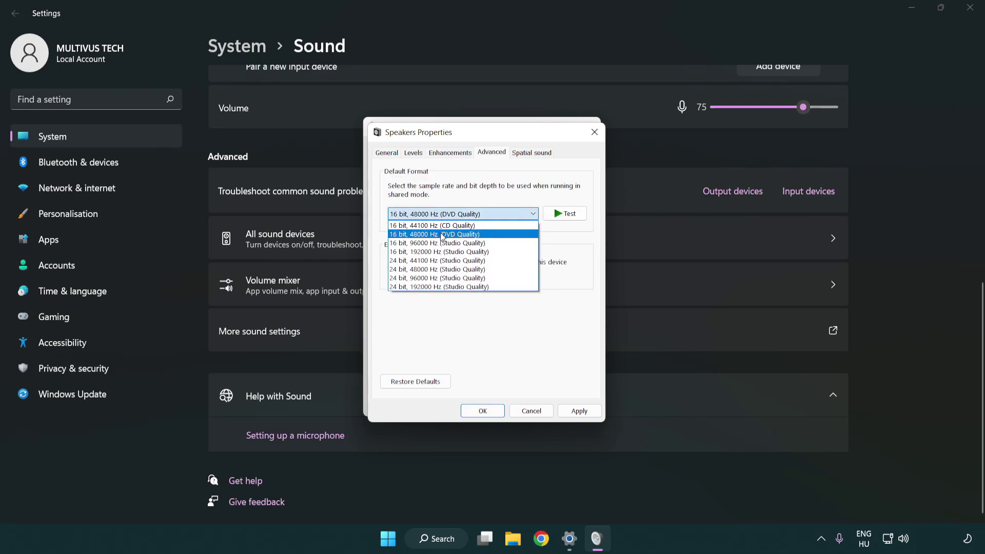
pyautogui.click(442, 234)
pyautogui.click(577, 412)
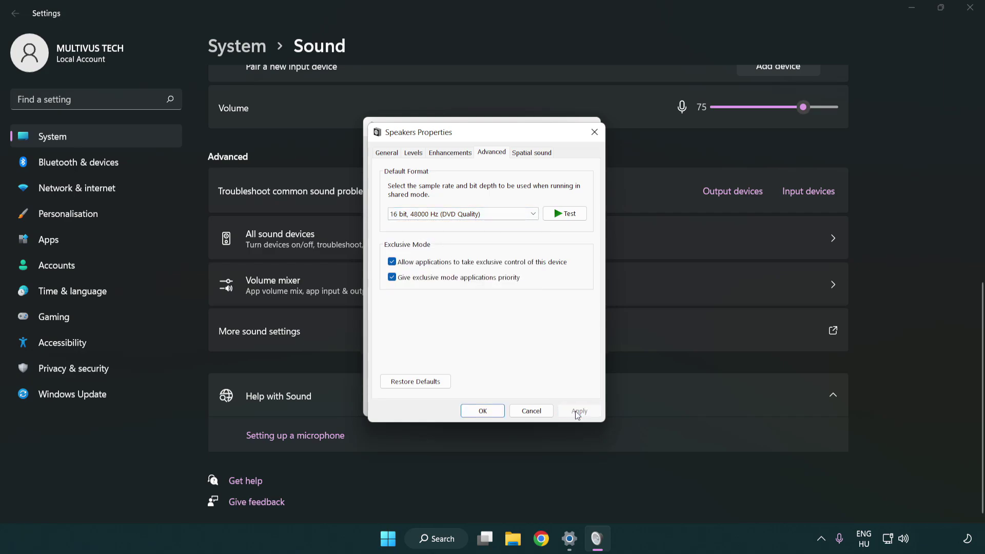
pyautogui.click(483, 411)
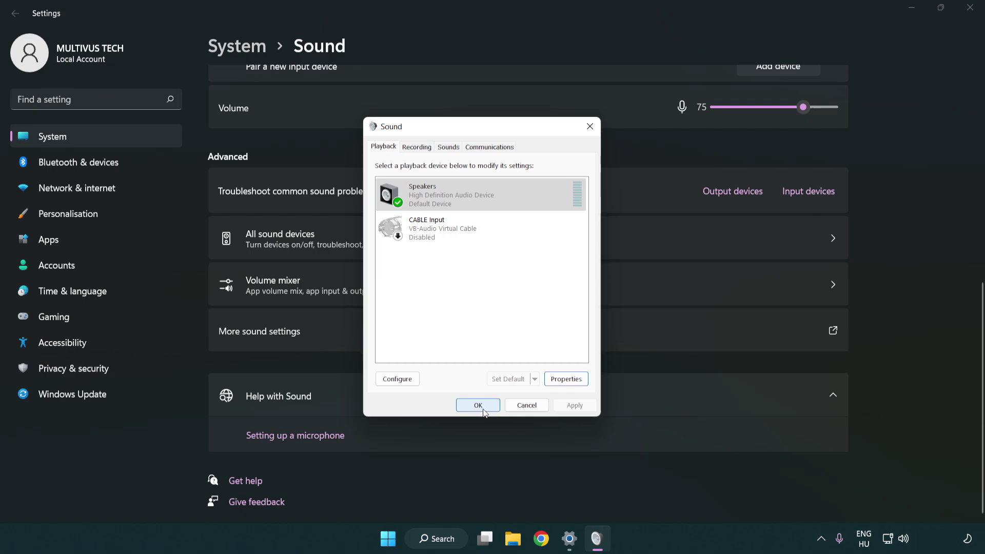
pyautogui.click(480, 408)
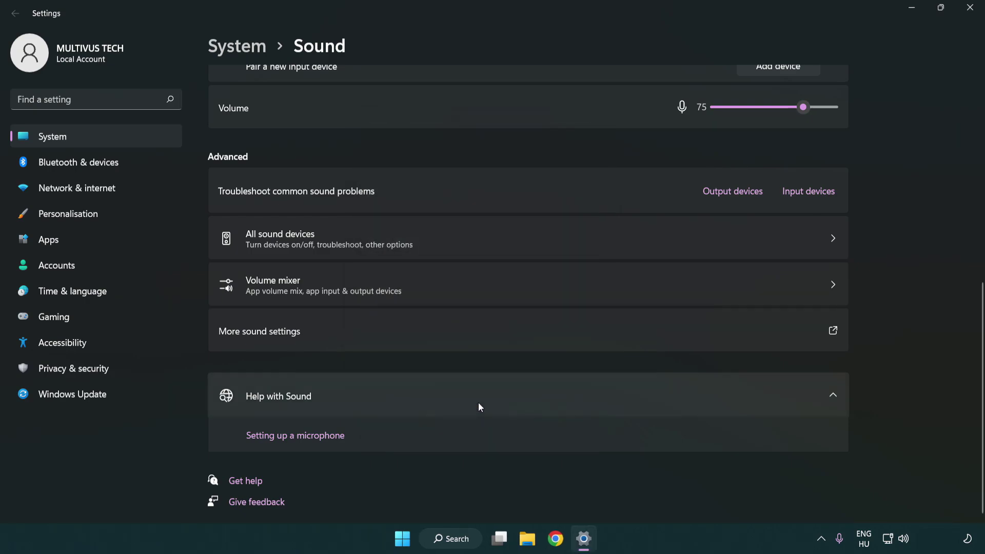
# Step: Close Settings and search Windows for 'device manager'
pyautogui.click(970, 7)
pyautogui.click(417, 542)
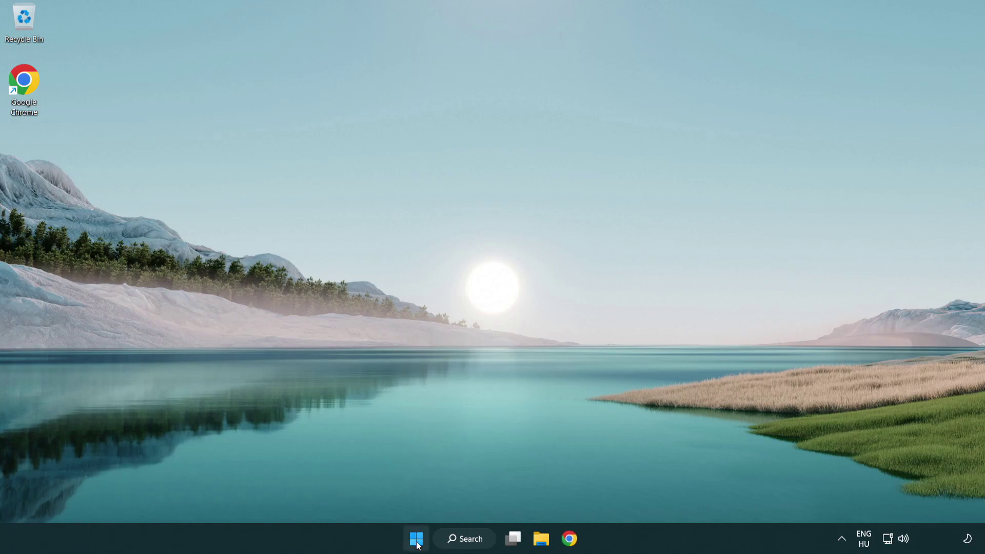
pyautogui.click(655, 497)
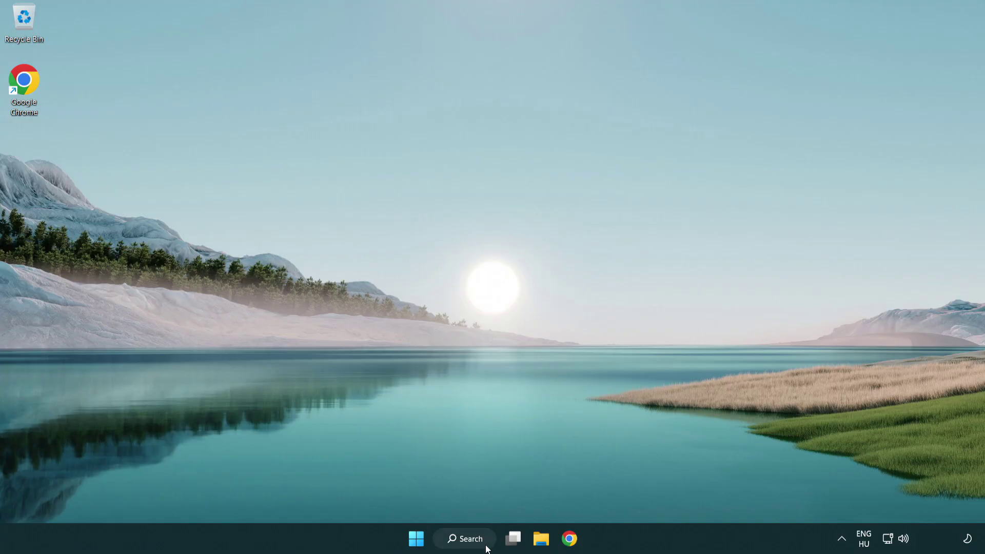
pyautogui.click(476, 547)
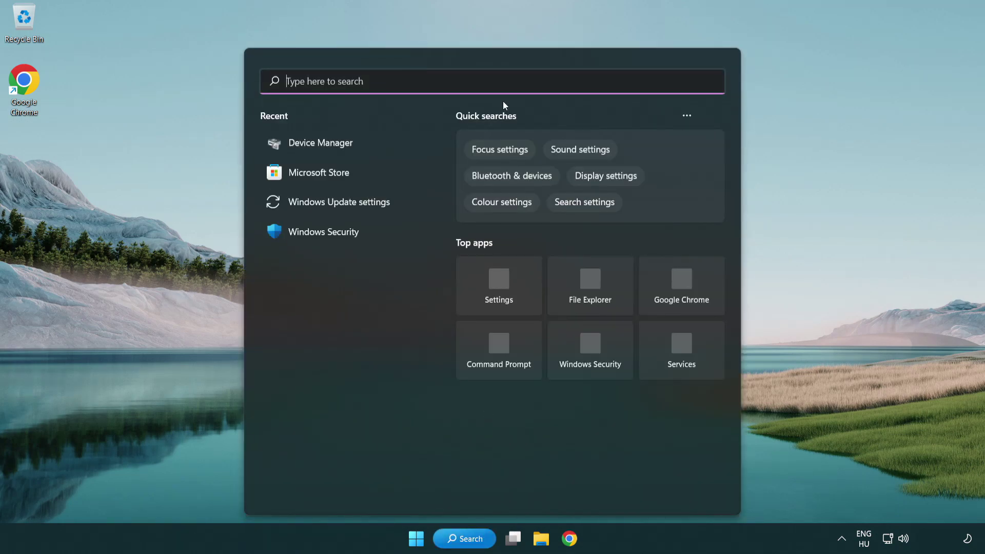
pyautogui.write('device manager')
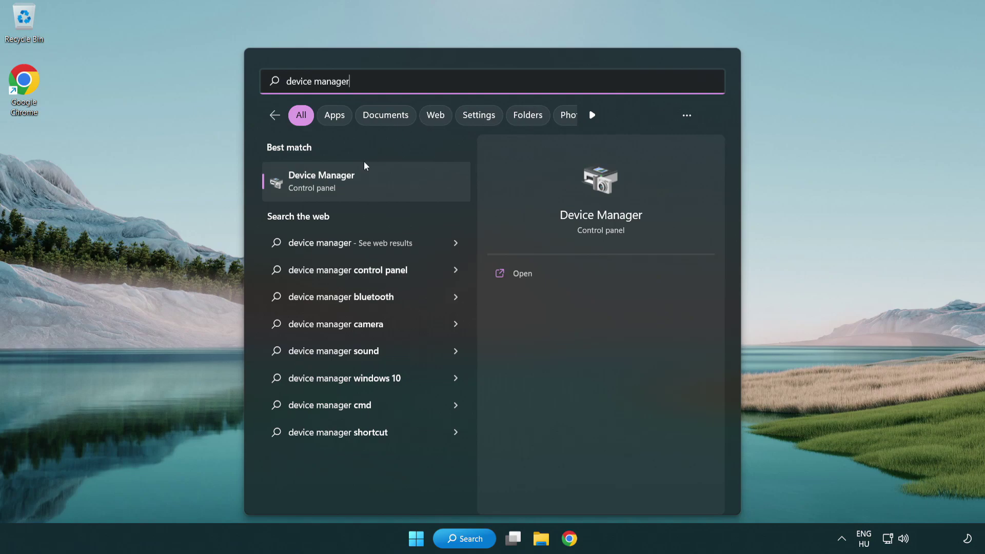
# Step: Open Device Manager, expand Sound, video and game controllers, and bring up High Definition Audio Device's actions
pyautogui.click(404, 188)
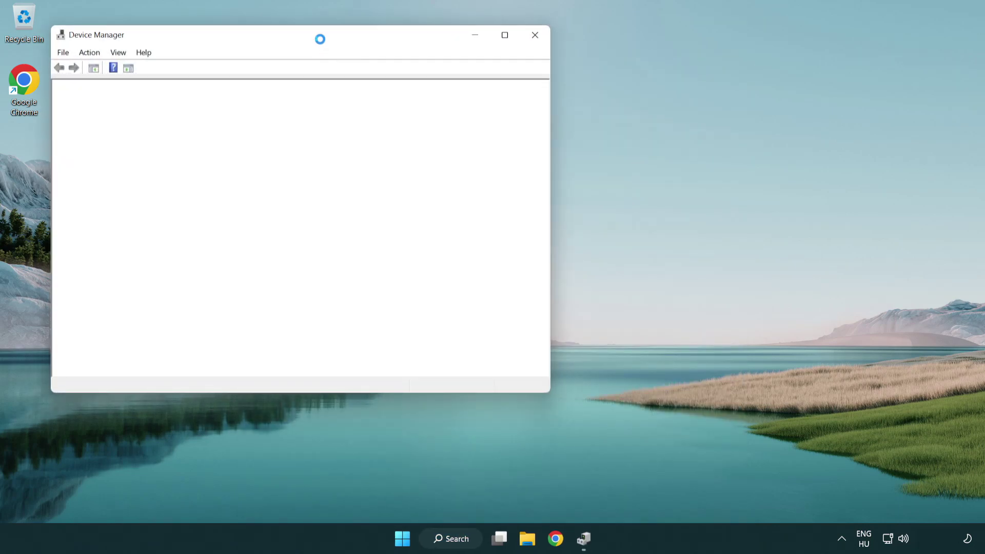
pyautogui.moveTo(310, 33); pyautogui.dragTo(499, 91)
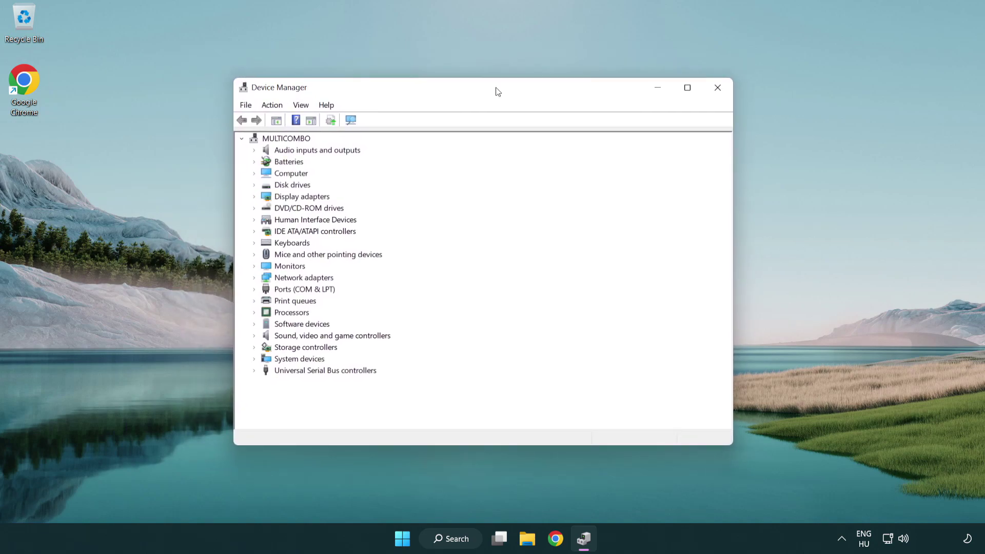
pyautogui.click(351, 337)
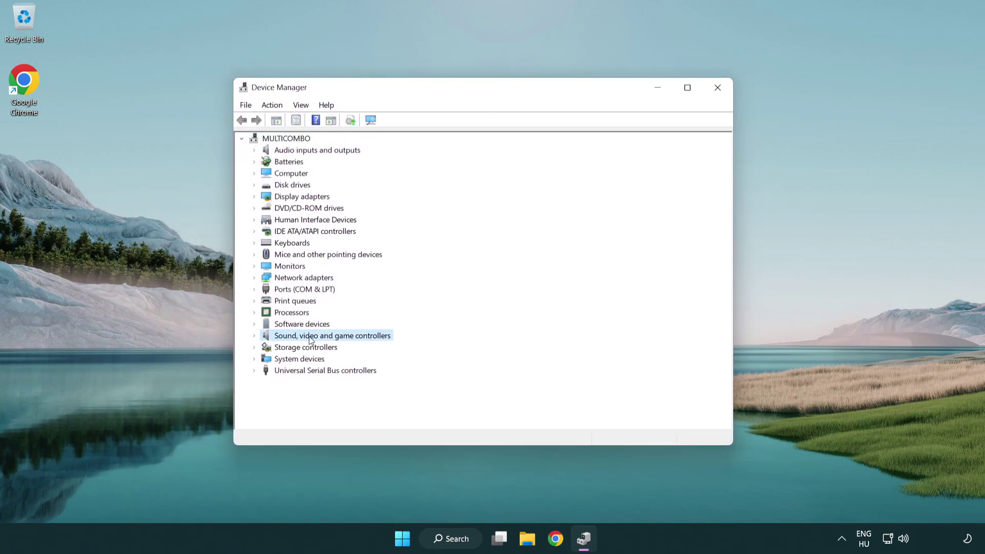
pyautogui.click(254, 336)
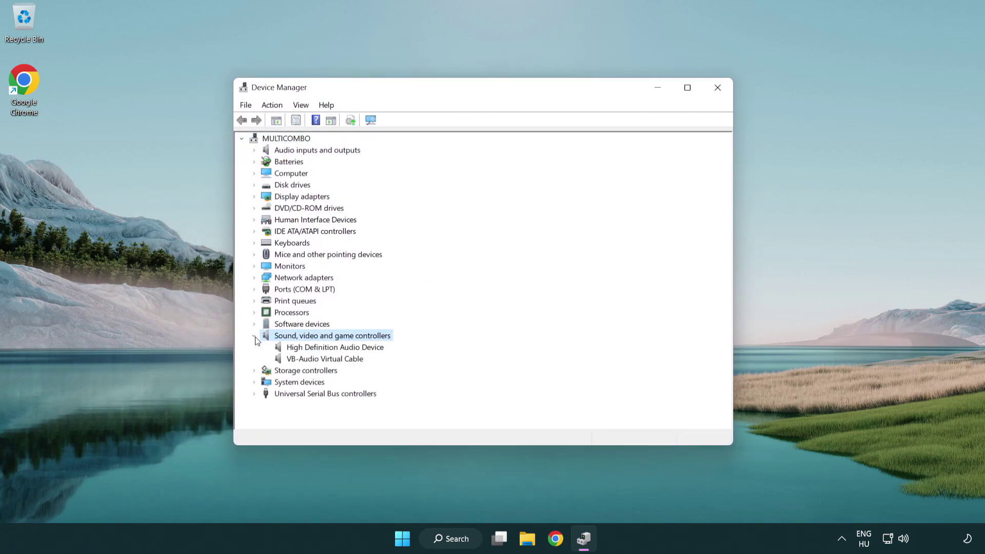
pyautogui.click(305, 349)
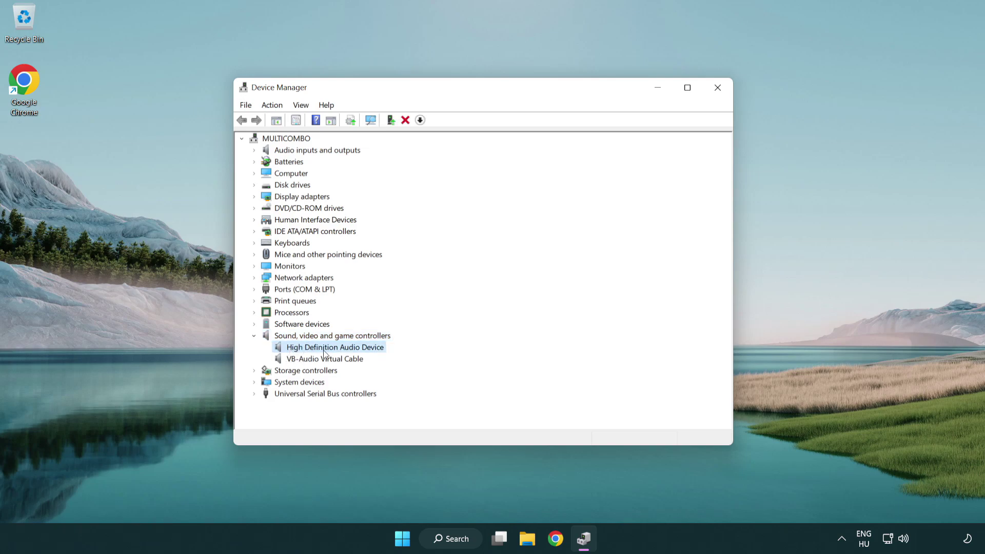
pyautogui.rightClick(344, 346)
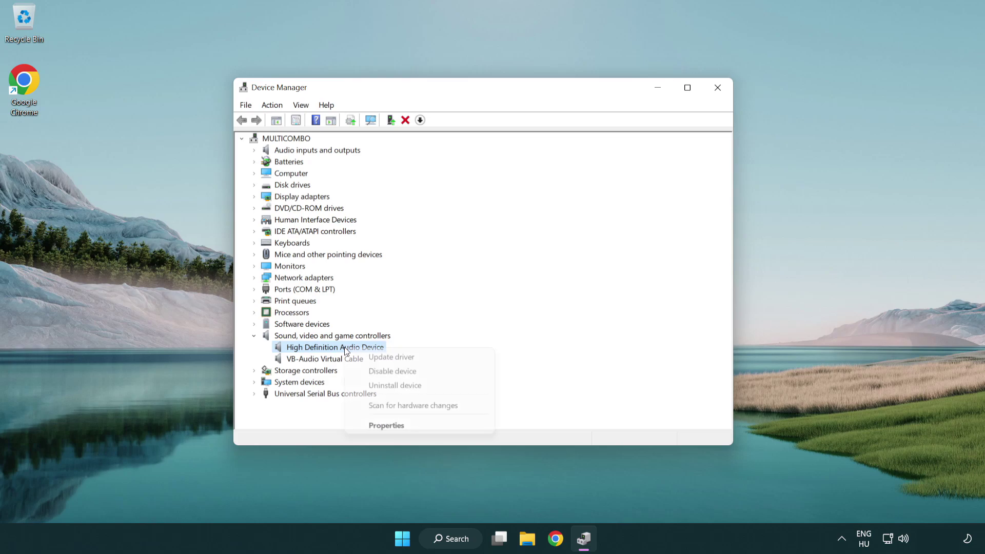
# Step: Reinstall the High Definition Audio Device driver from the compatible drivers already on this computer
pyautogui.click(425, 358)
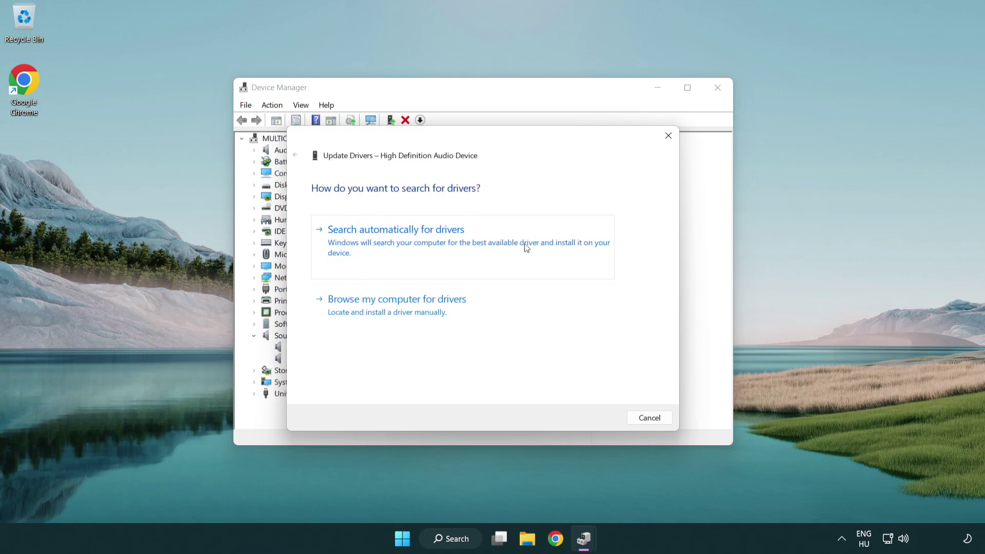
pyautogui.click(399, 322)
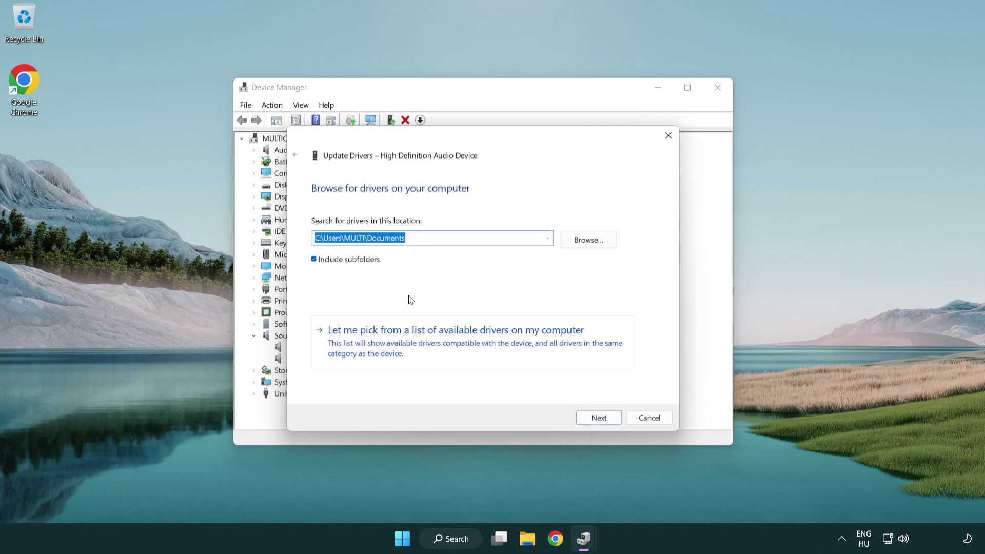
pyautogui.click(475, 350)
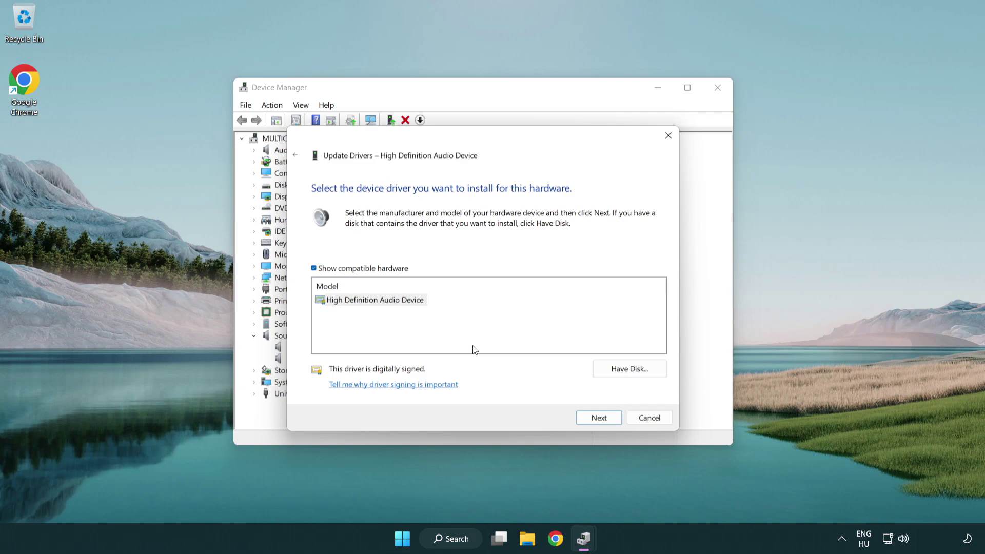
pyautogui.click(334, 311)
pyautogui.click(315, 301)
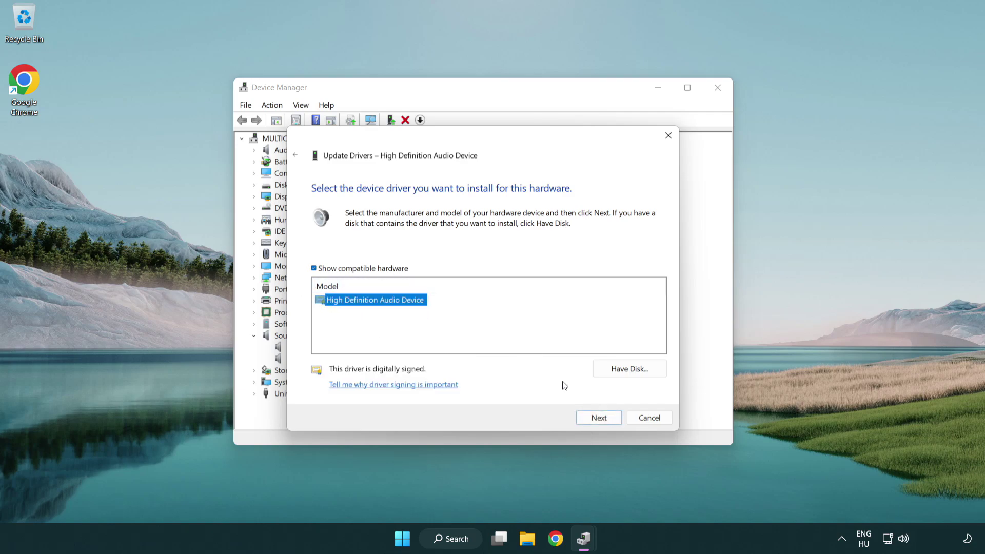
pyautogui.click(610, 421)
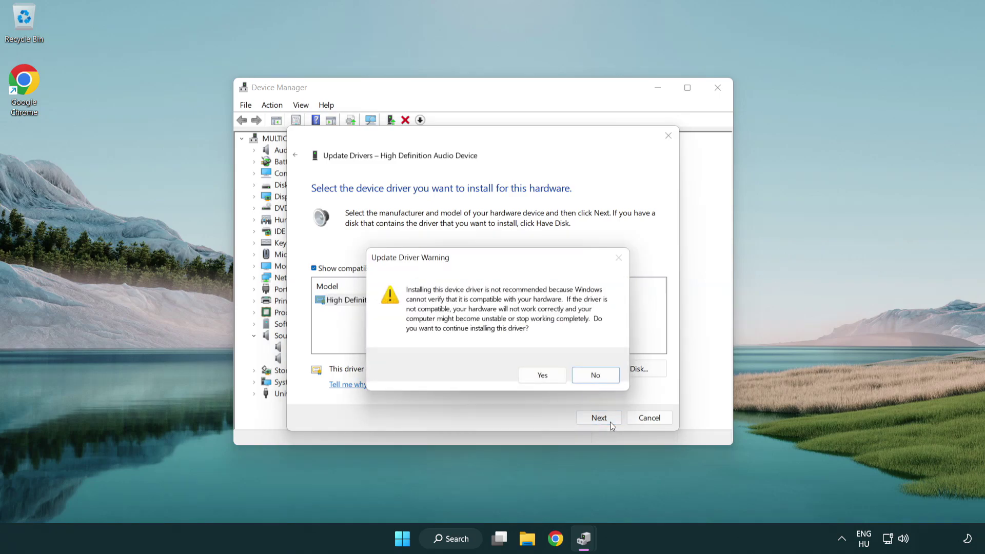
pyautogui.click(543, 377)
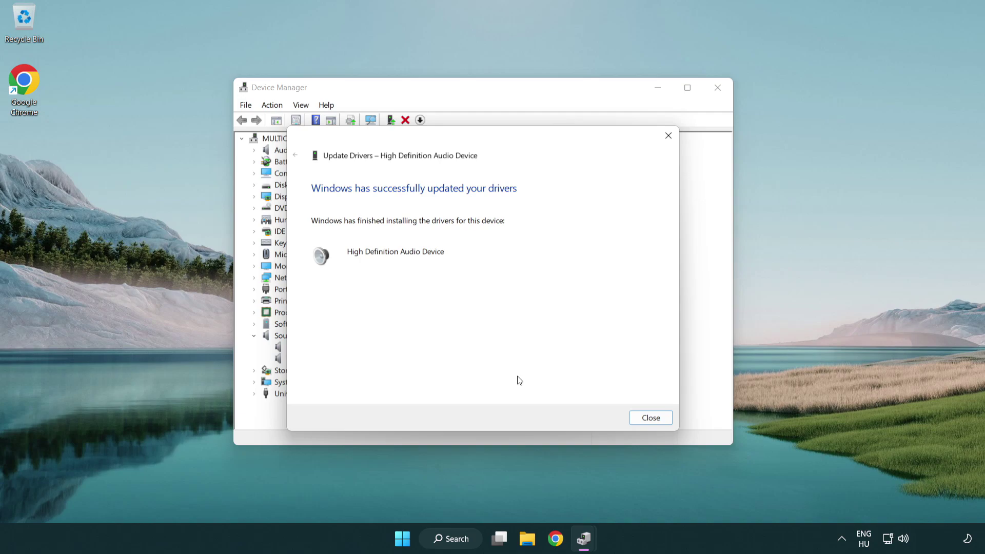
# Step: Close the driver wizard and Device Manager, then restart the PC from the Start menu power options
pyautogui.click(651, 419)
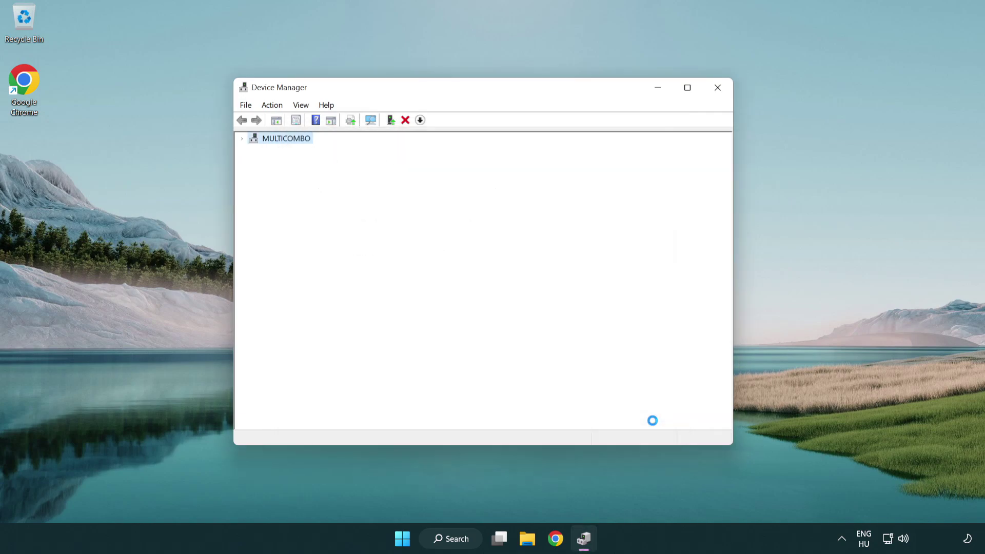
pyautogui.click(718, 89)
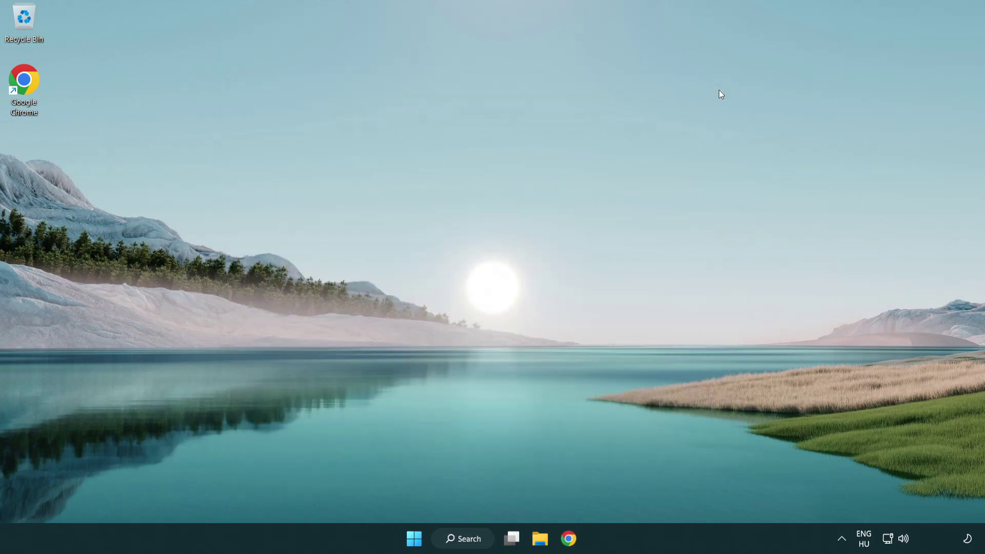
pyautogui.click(418, 538)
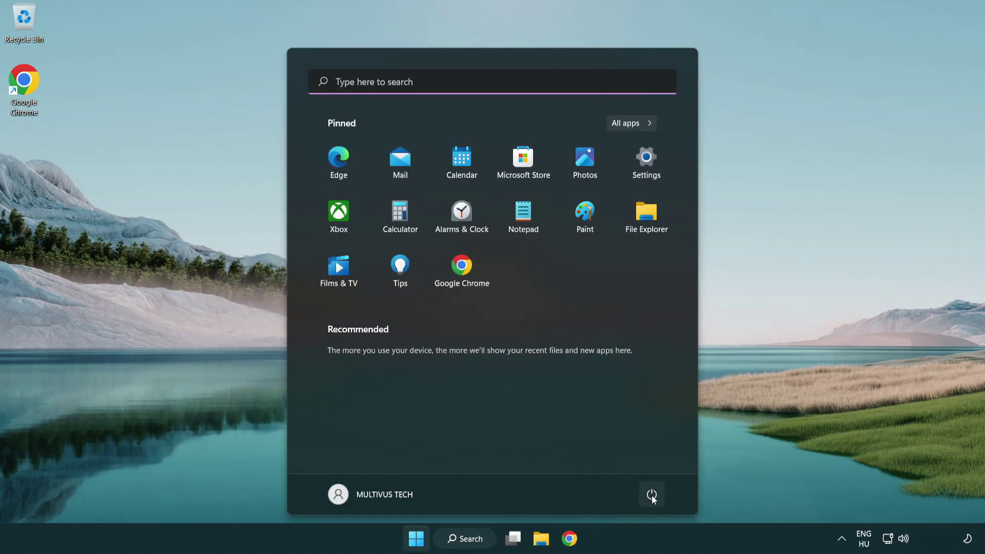
pyautogui.click(651, 493)
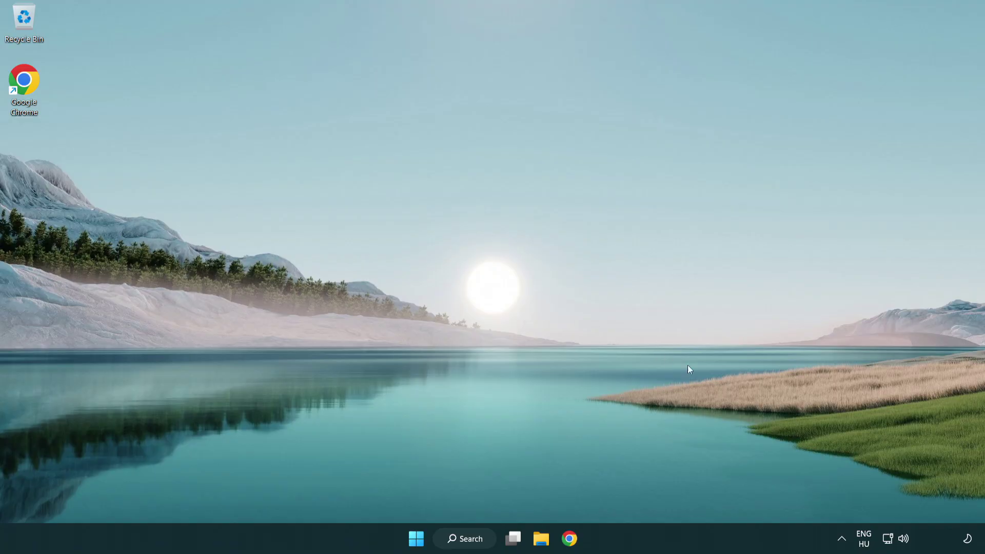
# Step: Start the Playing Audio troubleshooter from the taskbar speaker's Troubleshoot sound problems option
pyautogui.rightClick(905, 542)
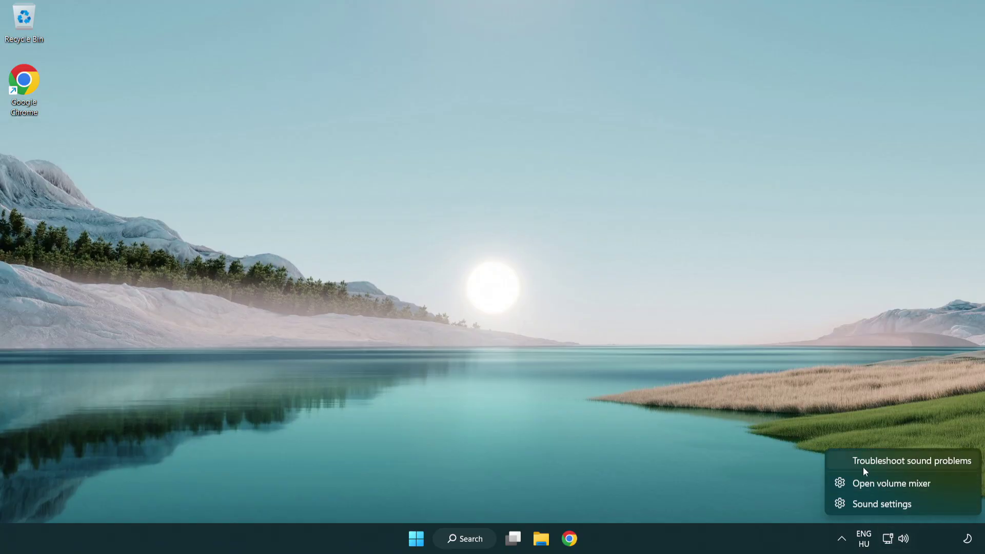
pyautogui.click(900, 467)
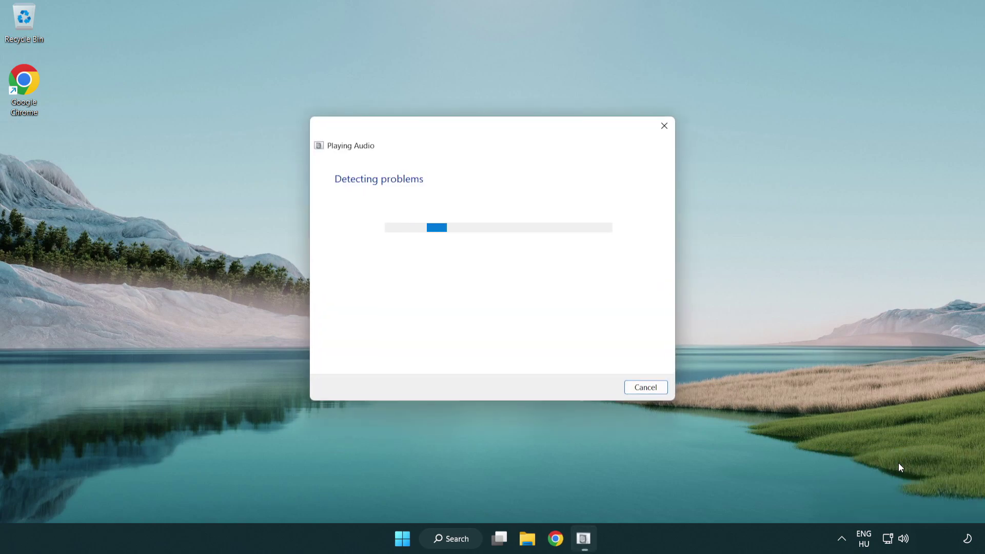